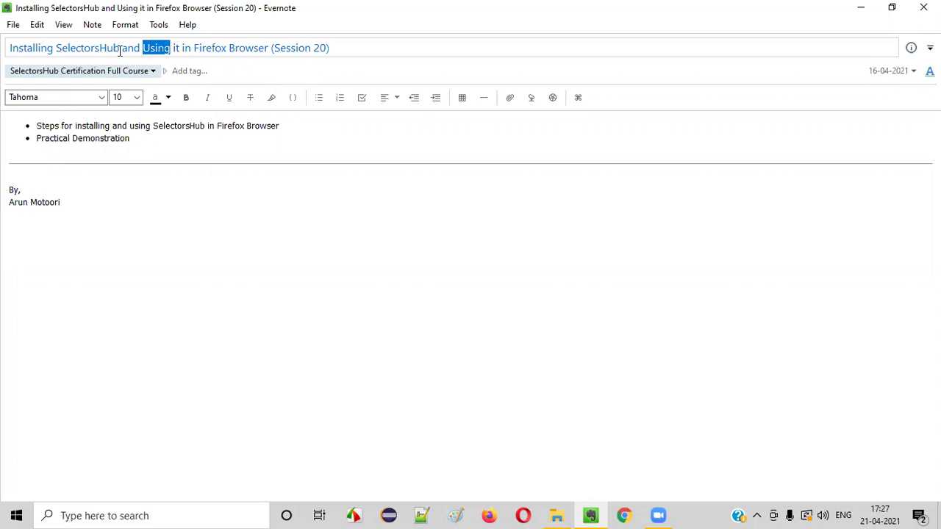
{"action": "left_click_drag", "start_coordinate": [197, 48], "coordinate": [271, 49]}
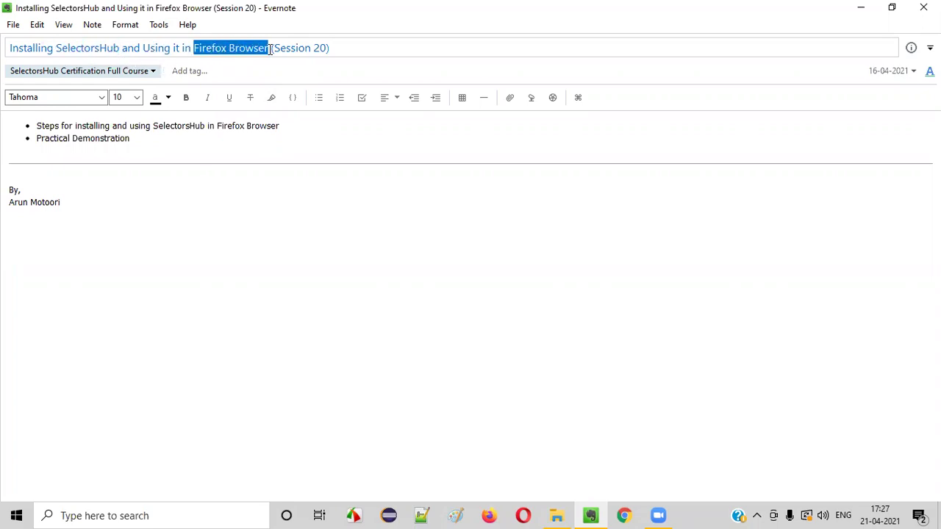
{"action": "left_click", "coordinate": [359, 206]}
Step: Switch to Firefox and open the website selectorshub.com
{"action": "left_click", "coordinate": [488, 515]}
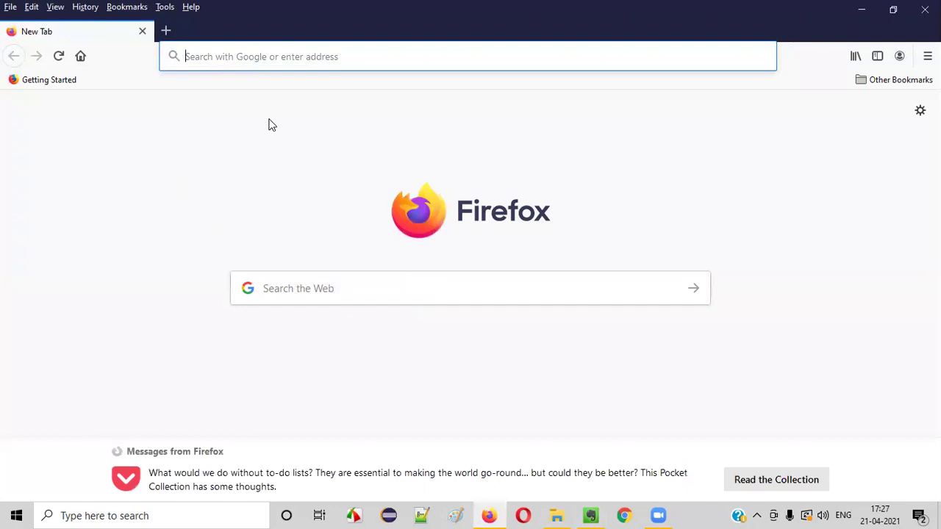
{"action": "type", "text": "s"}
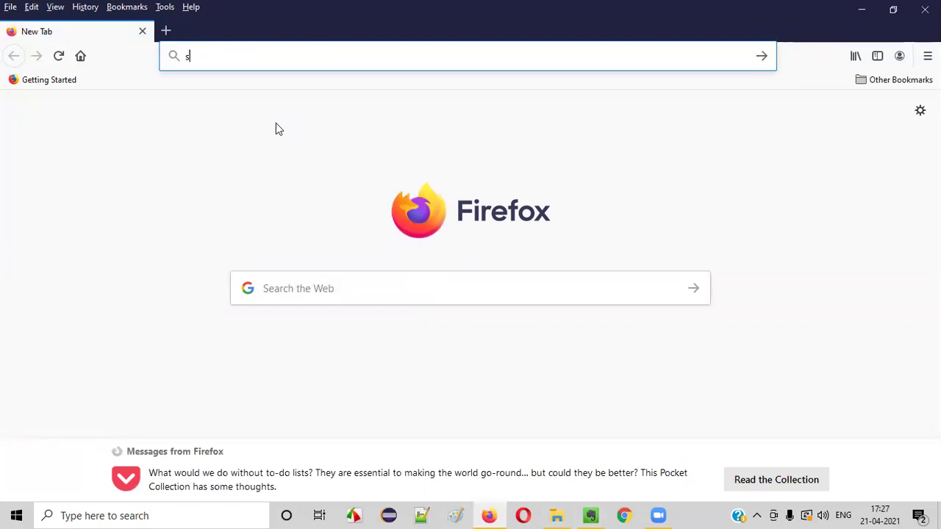
{"action": "type", "text": "electorshub.com"}
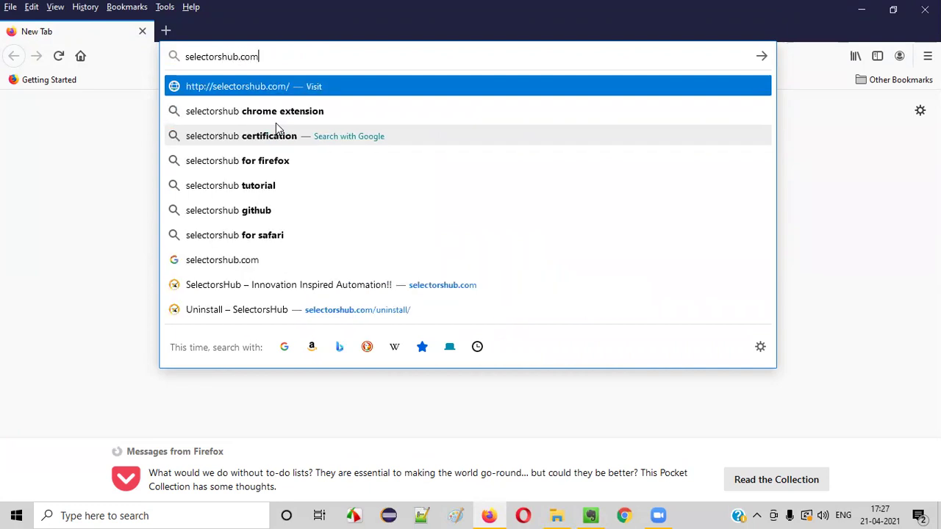
{"action": "key", "text": "Return"}
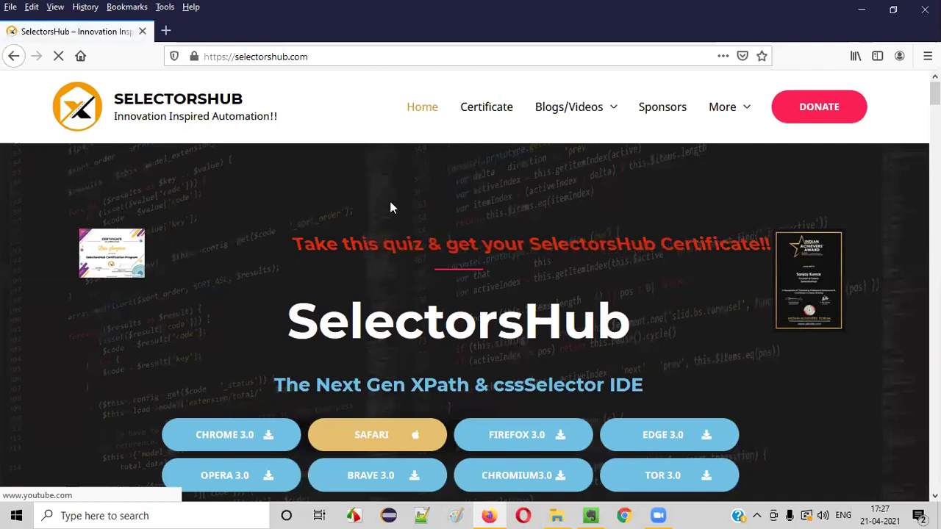
Step: Install the SelectorsHub add-on from the site's Firefox 3.0 download, granting the requested permissions and acknowledging the installation notice
{"action": "scroll", "coordinate": [390, 206], "scroll_direction": "down", "scroll_amount": 4}
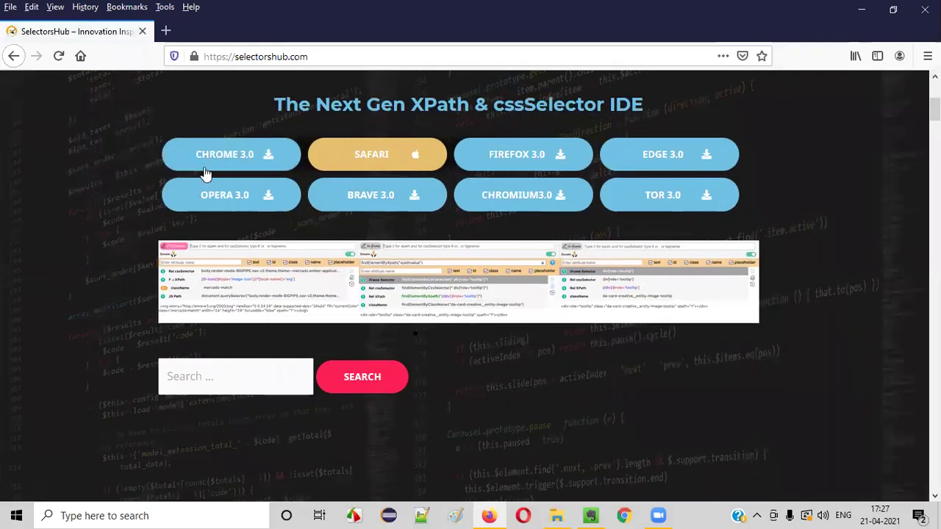
{"action": "left_click", "coordinate": [510, 161]}
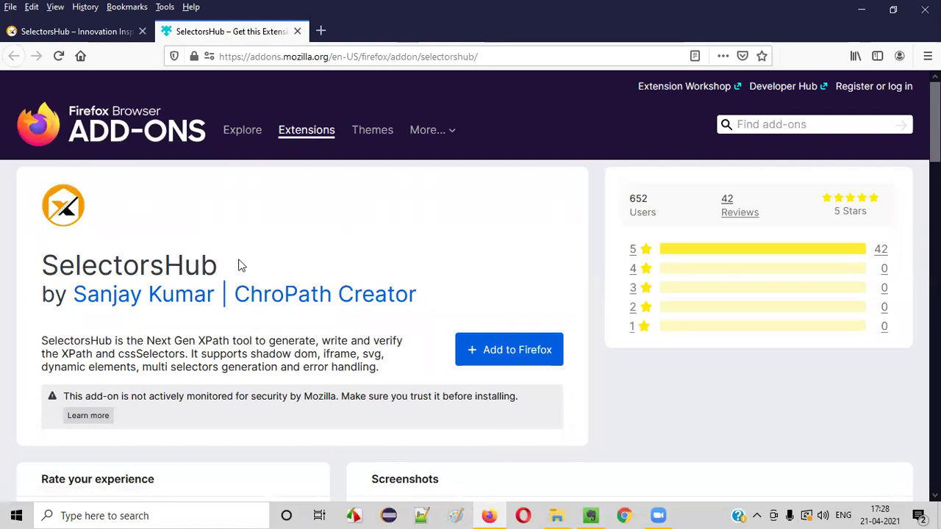
{"action": "left_click", "coordinate": [514, 349]}
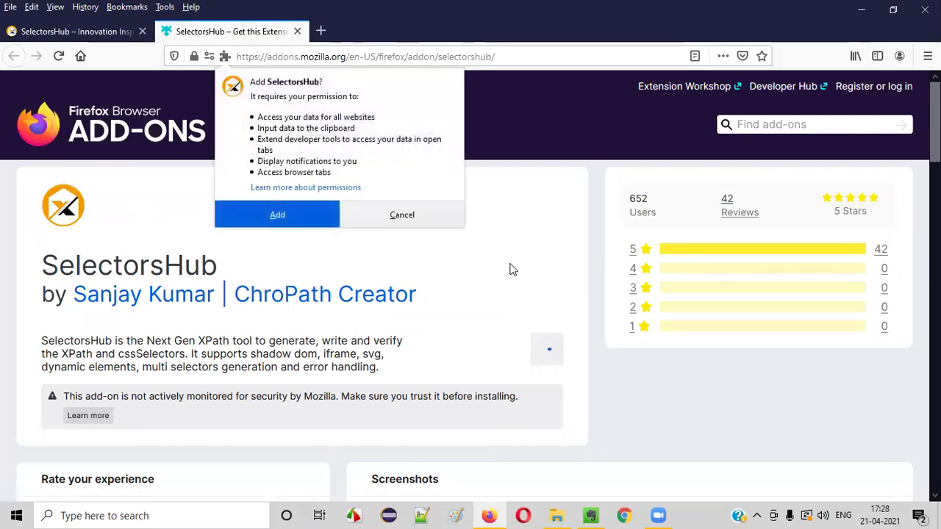
{"action": "left_click", "coordinate": [302, 220]}
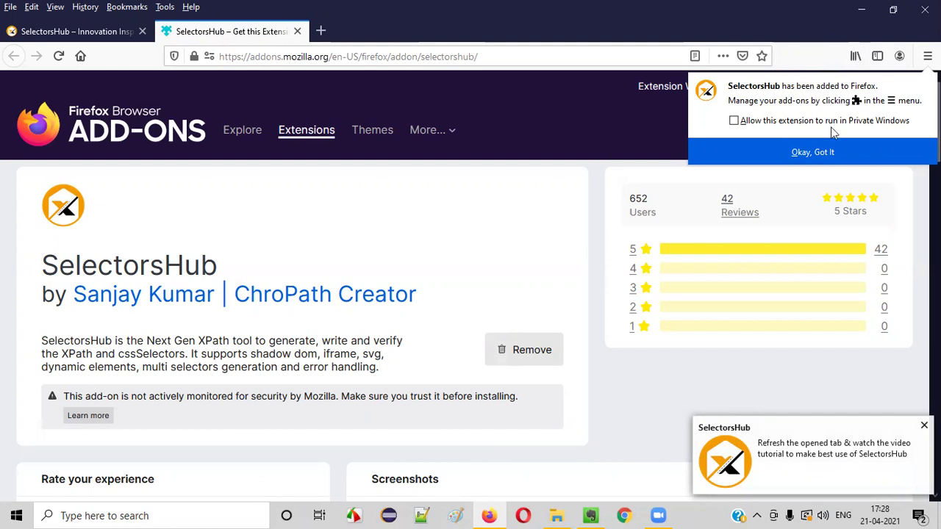
{"action": "left_click", "coordinate": [820, 157]}
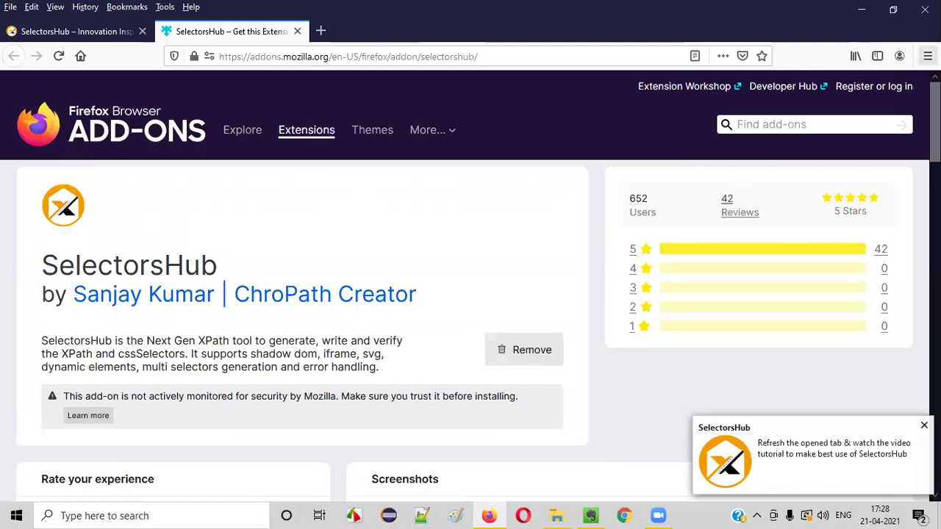
Step: Customize the browser toolbar by placing the SelectorsHub button beside the account icon, and close the customization and add-on pages
{"action": "left_click", "coordinate": [928, 55]}
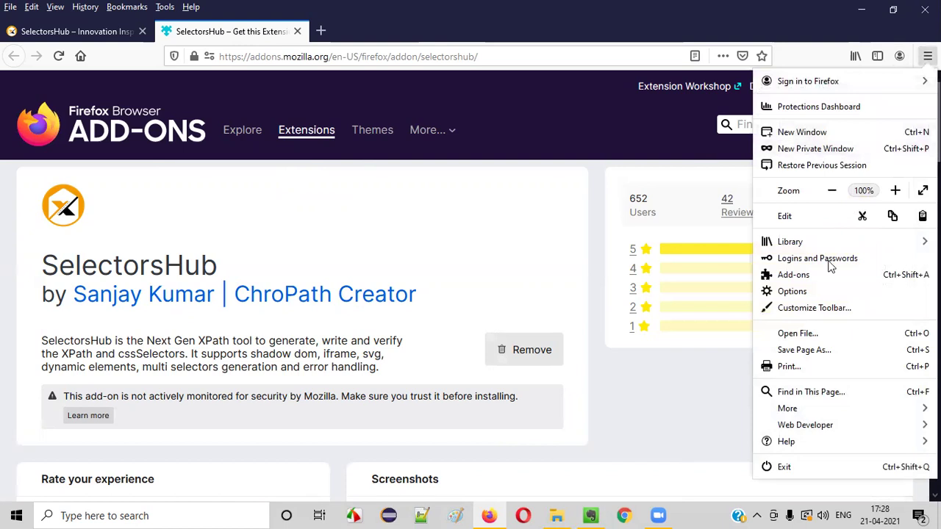
{"action": "left_click", "coordinate": [814, 308]}
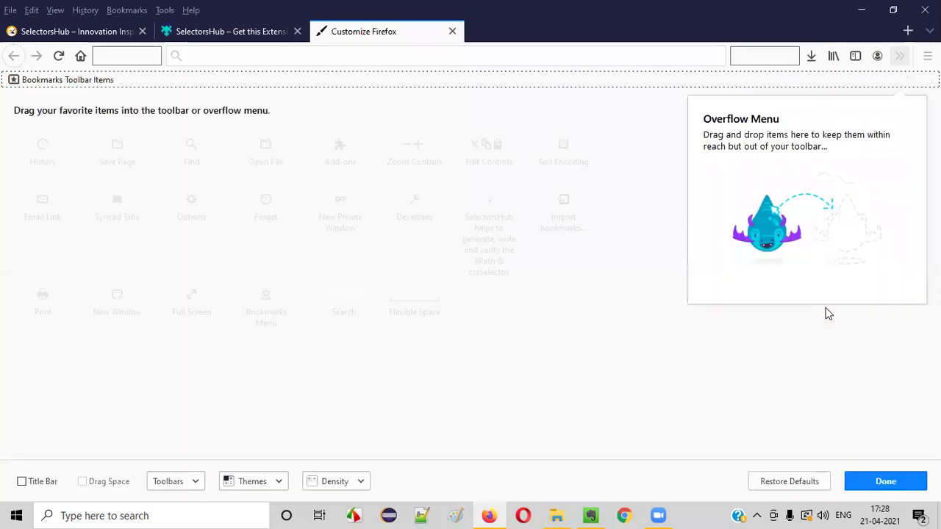
{"action": "left_click_drag", "start_coordinate": [484, 239], "coordinate": [864, 59]}
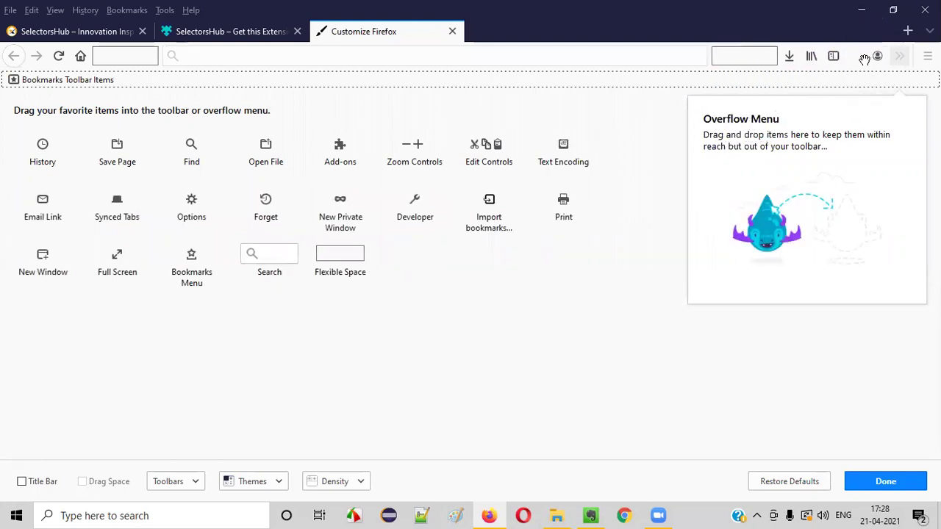
{"action": "left_click", "coordinate": [452, 31]}
{"action": "left_click", "coordinate": [297, 31]}
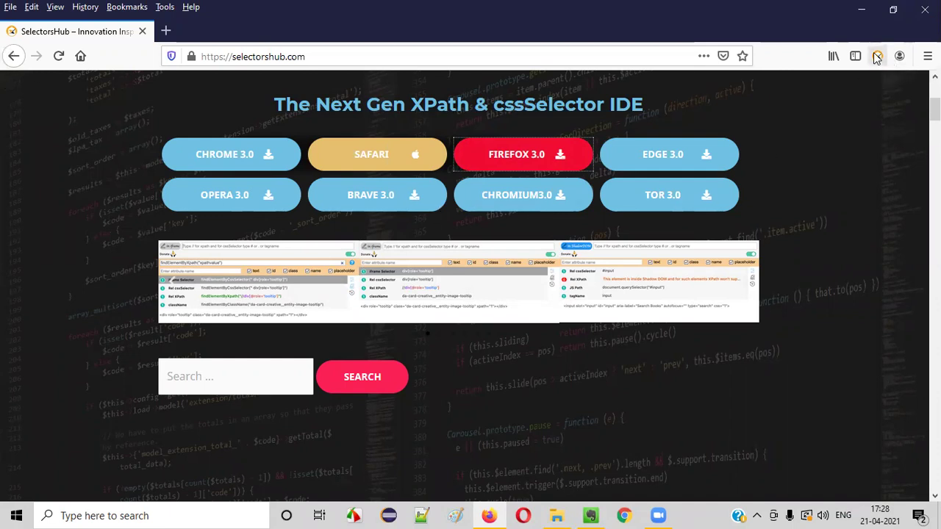
Step: Open omayo.blogspot.com in a fresh Firefox window
{"action": "key", "text": "alt+Tab"}
{"action": "key", "text": "alt+Tab"}
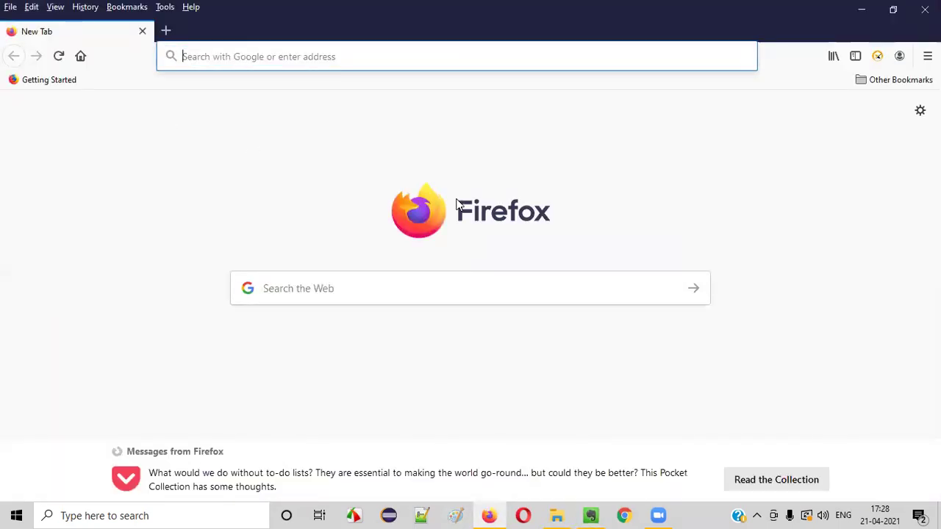
{"action": "left_click", "coordinate": [220, 59]}
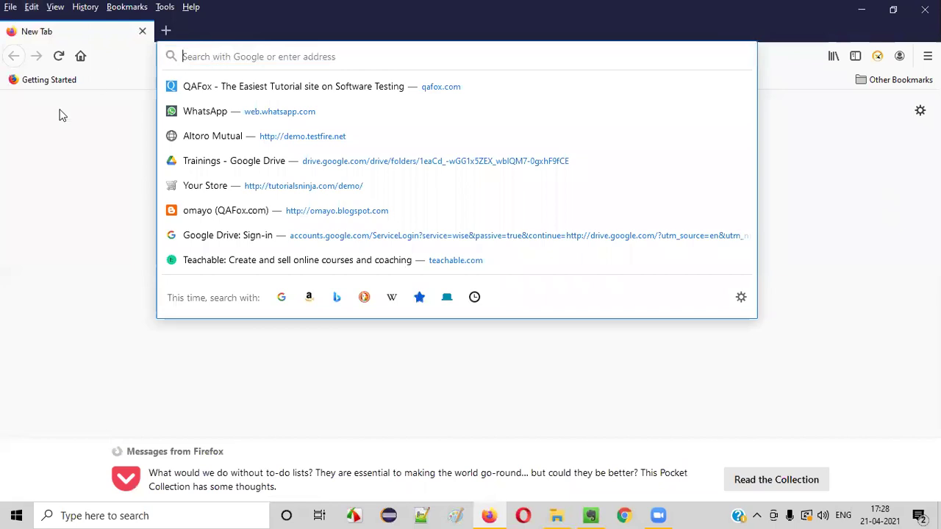
{"action": "left_click", "coordinate": [77, 182]}
{"action": "left_click", "coordinate": [201, 57]}
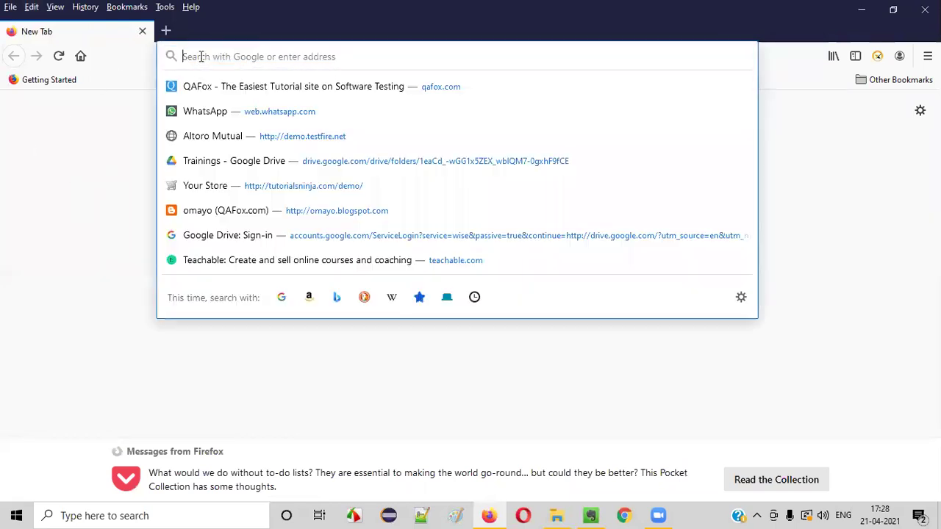
{"action": "type", "text": "omay"}
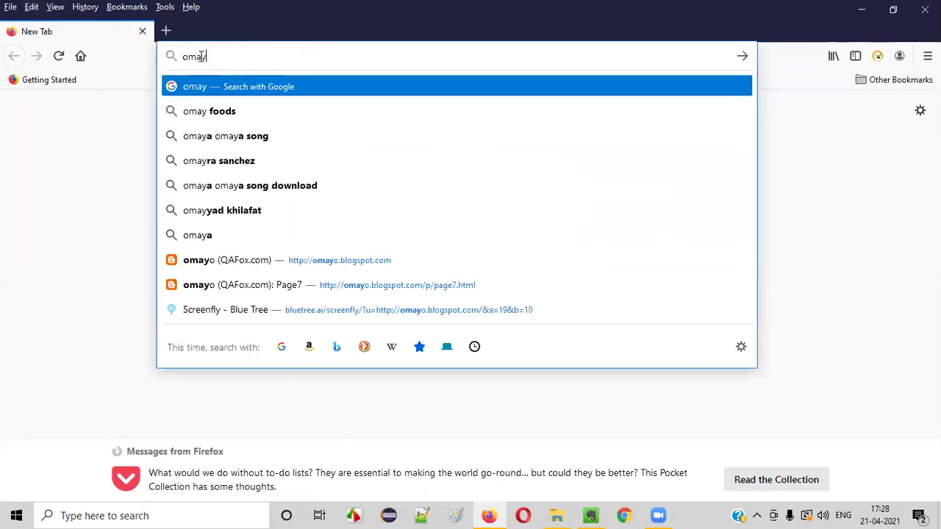
{"action": "type", "text": "o.blogspot.com"}
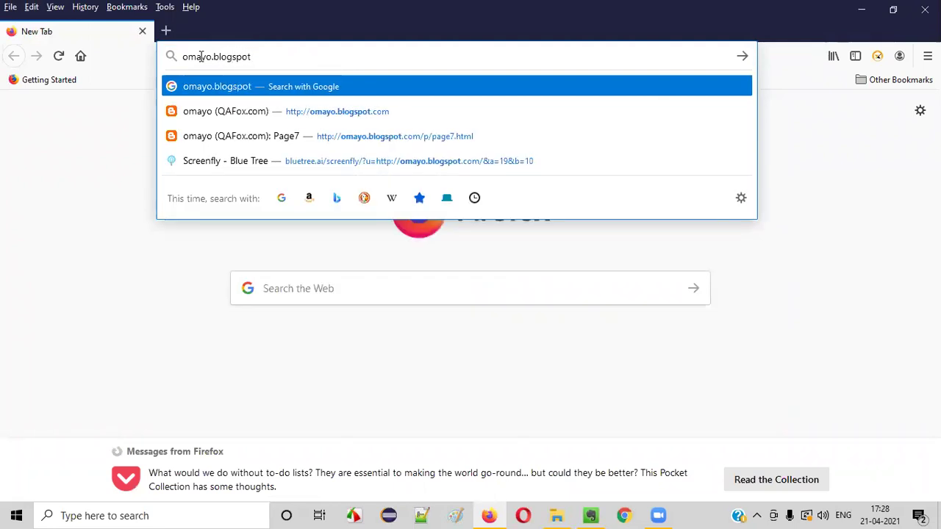
{"action": "key", "text": "Return"}
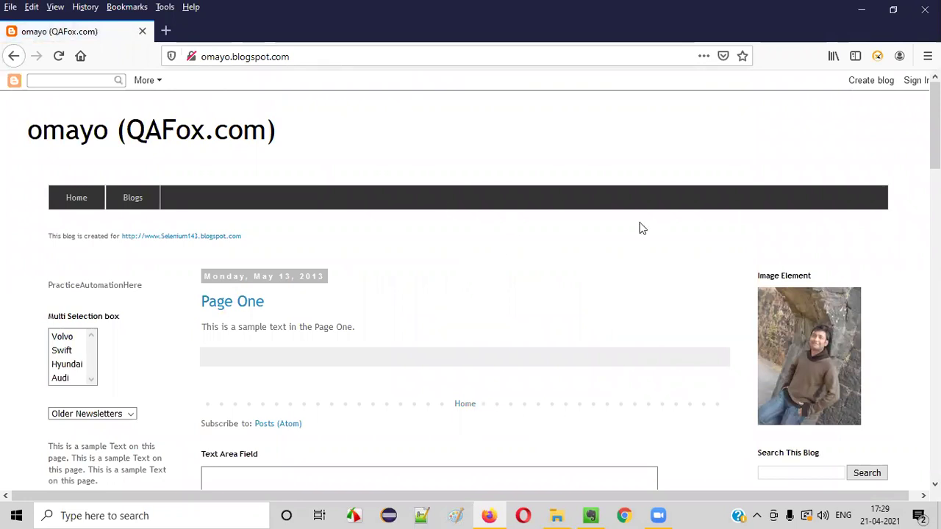
Step: Review the SelectorsHub ContextMenu settings and look for its entry in the context menu of the blog's Search button
{"action": "scroll", "coordinate": [640, 235], "scroll_direction": "down", "scroll_amount": 4}
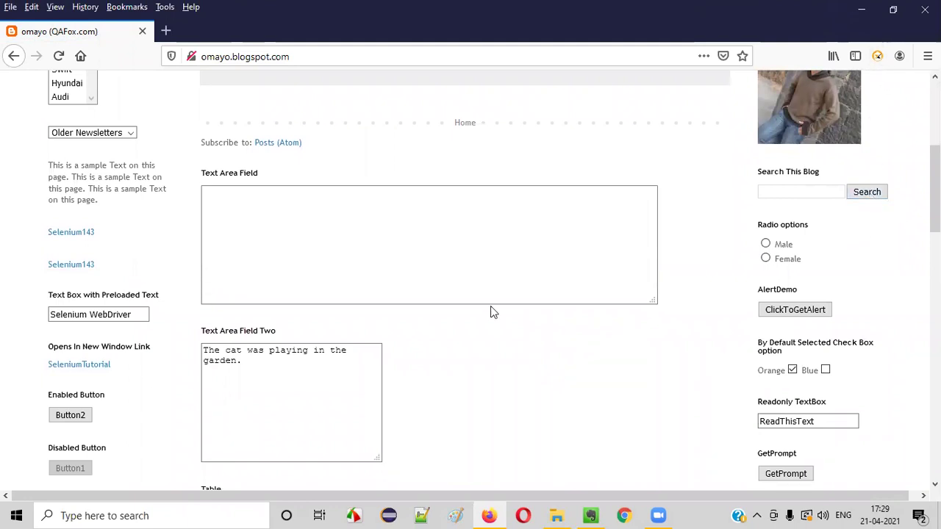
{"action": "left_click", "coordinate": [878, 57]}
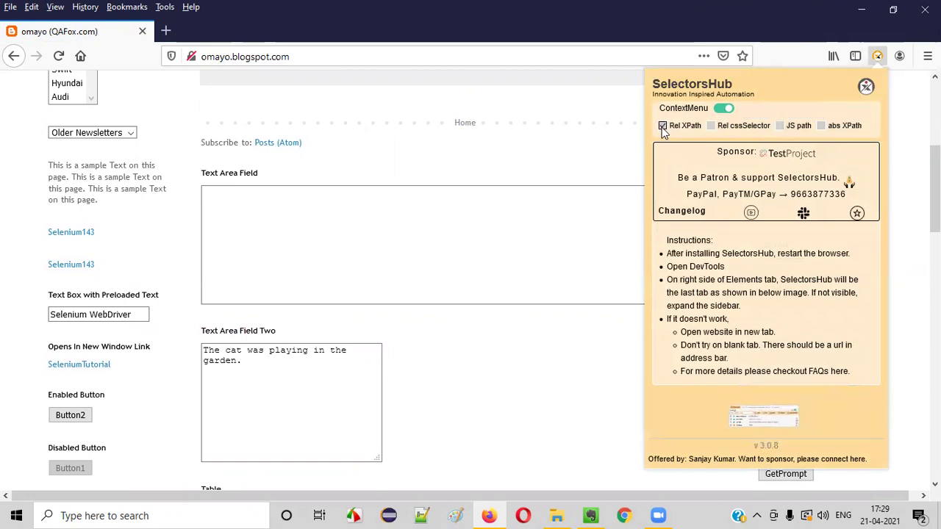
{"action": "left_click", "coordinate": [416, 222]}
{"action": "right_click", "coordinate": [867, 197]}
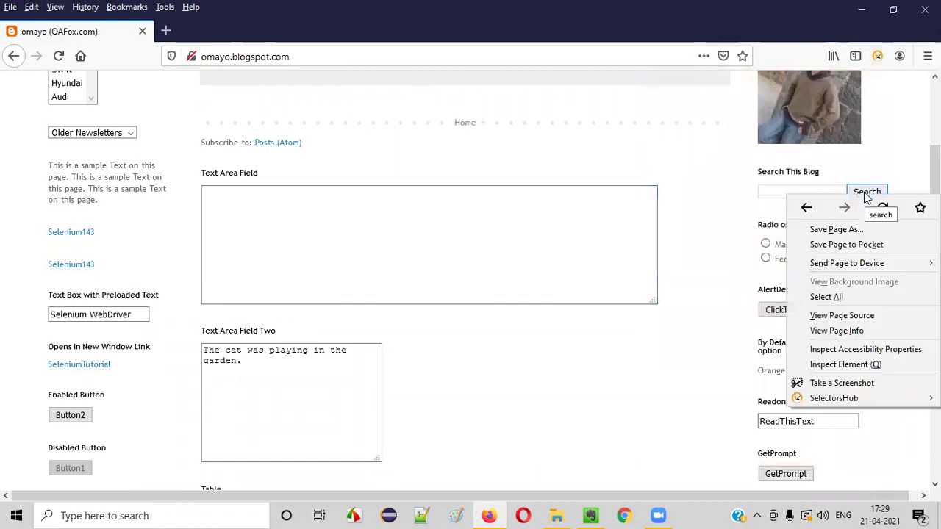
{"action": "mouse_move", "coordinate": [830, 401]}
Step: Switch the SelectorsHub ContextMenu option off and back on, checking the Search button's context menu in each state
{"action": "left_click", "coordinate": [876, 56]}
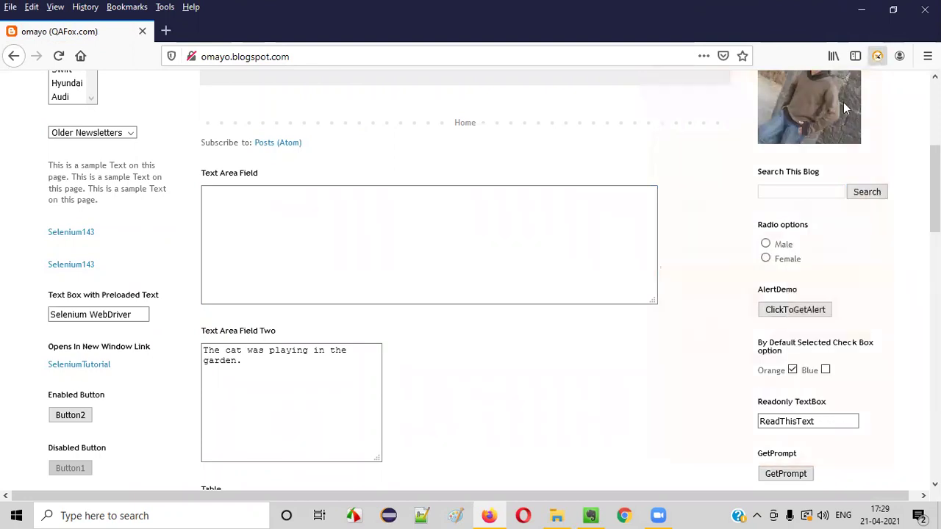
{"action": "left_click", "coordinate": [505, 230]}
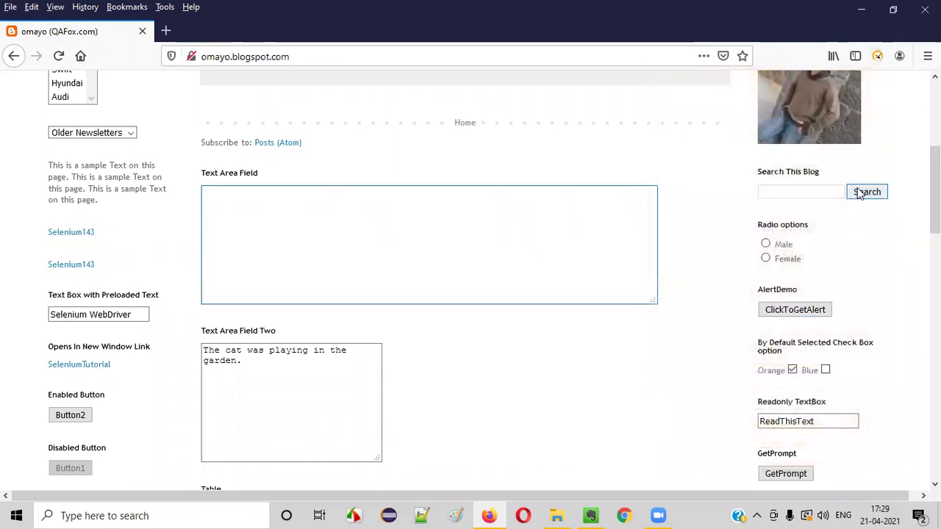
{"action": "right_click", "coordinate": [861, 193]}
{"action": "left_click", "coordinate": [876, 56]}
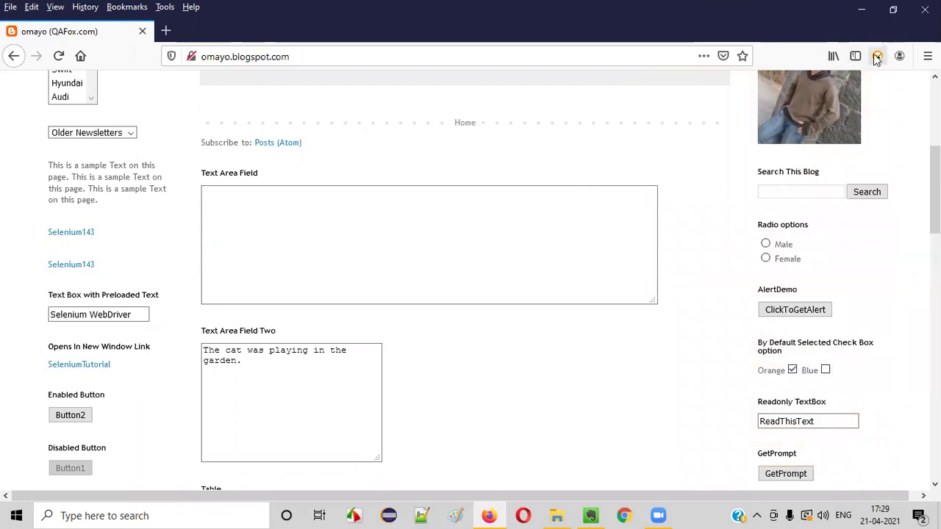
{"action": "left_click", "coordinate": [724, 108]}
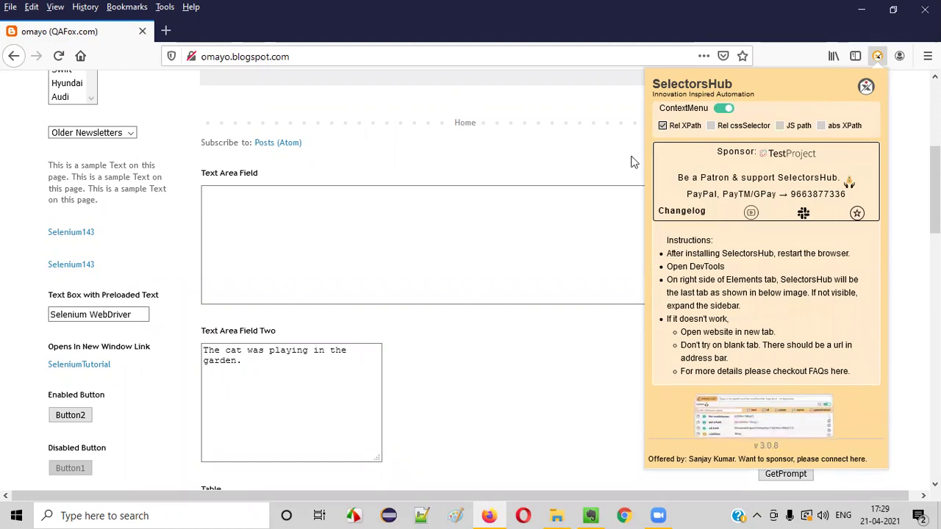
{"action": "left_click", "coordinate": [574, 147]}
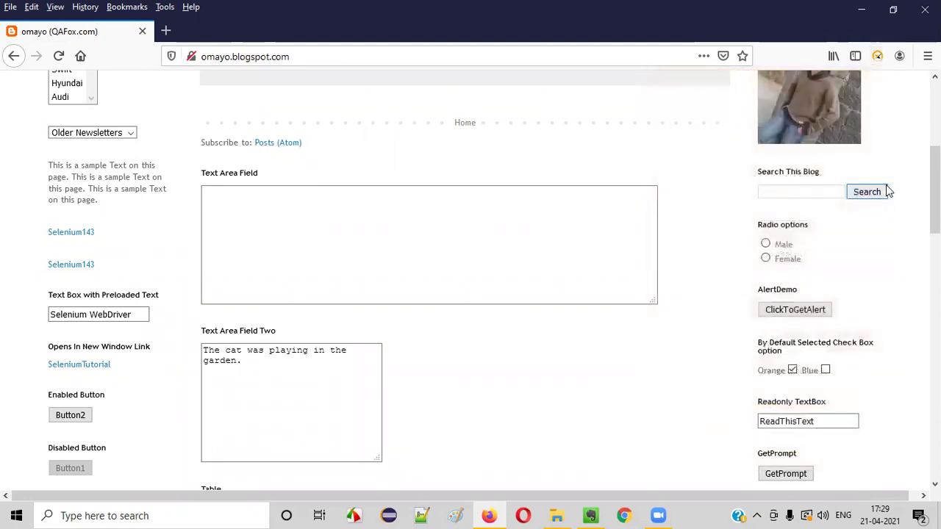
{"action": "right_click", "coordinate": [869, 195]}
{"action": "mouse_move", "coordinate": [845, 397]}
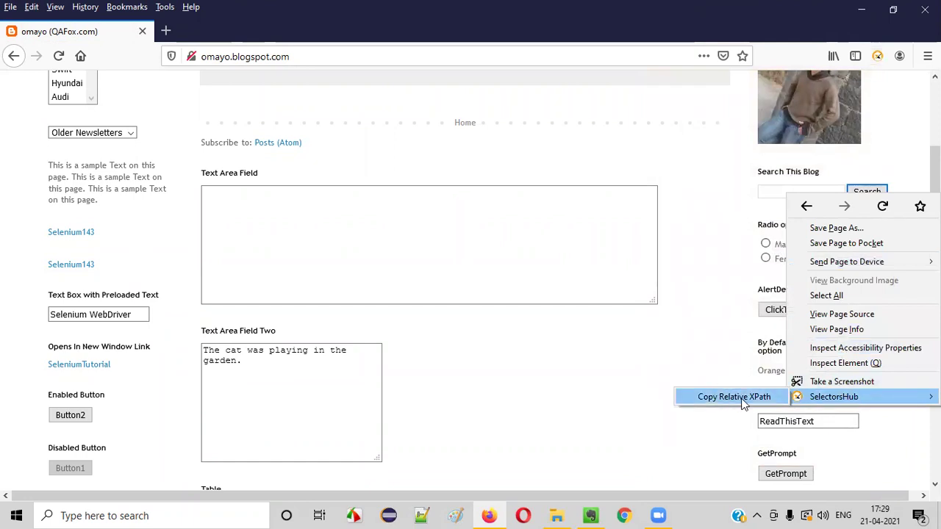
Step: Enable Rel cssSelector for the SelectorsHub context menu and check the copy commands offered for the Search button
{"action": "left_click", "coordinate": [878, 56]}
{"action": "left_click", "coordinate": [710, 125]}
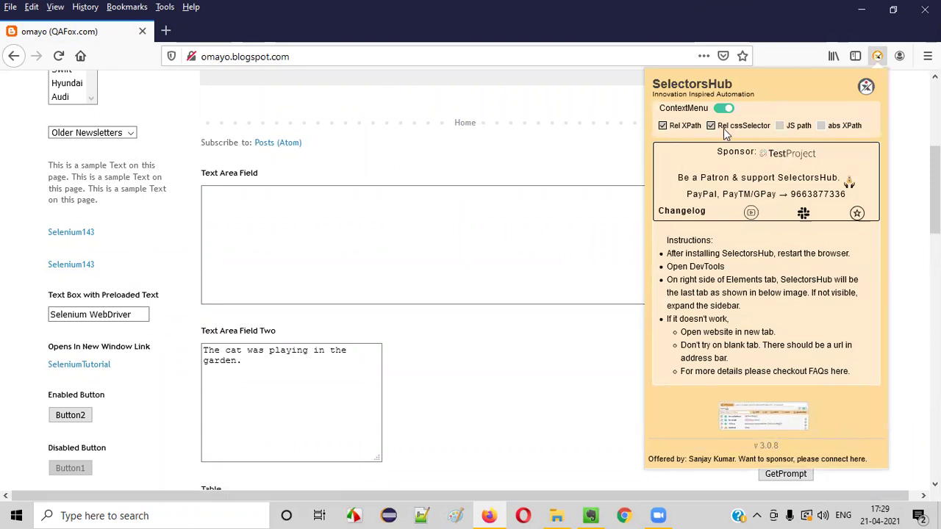
{"action": "left_click", "coordinate": [625, 132]}
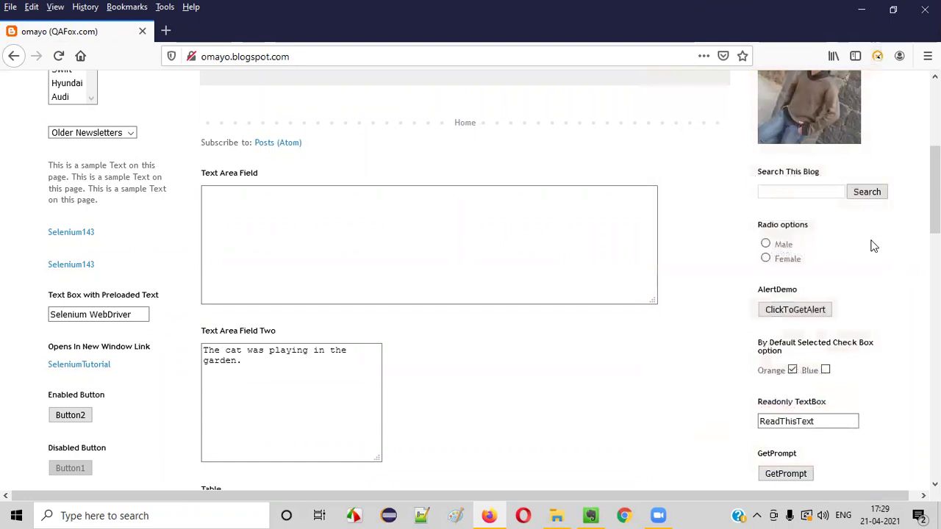
{"action": "right_click", "coordinate": [867, 194]}
{"action": "mouse_move", "coordinate": [838, 398]}
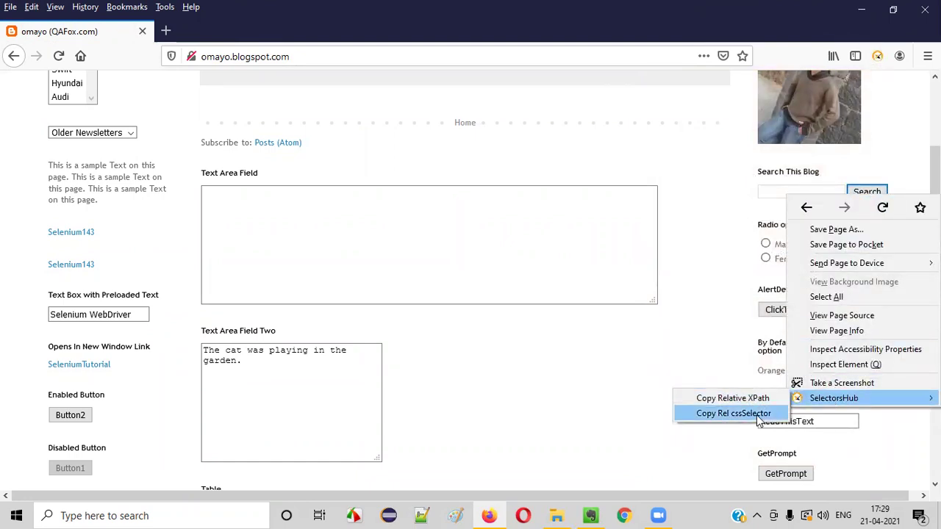
{"action": "left_click", "coordinate": [682, 133]}
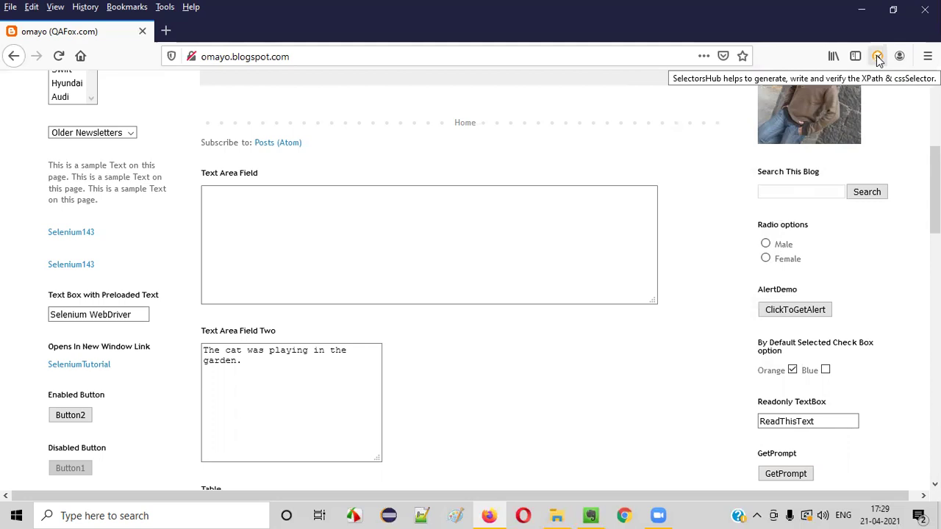
Step: Copy the Search button's relative XPath with SelectorsHub and check it by pasting it into a temporary new tab's address bar
{"action": "right_click", "coordinate": [867, 196]}
{"action": "mouse_move", "coordinate": [849, 397]}
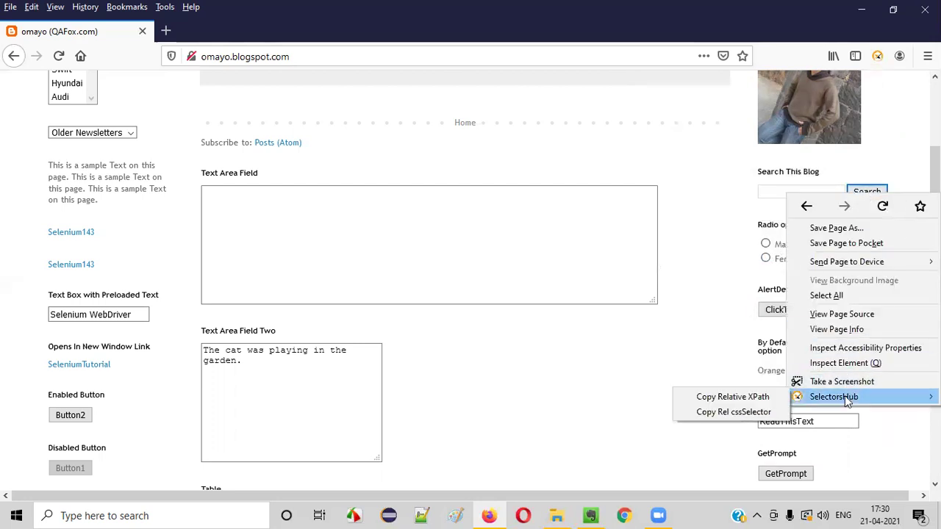
{"action": "left_click", "coordinate": [726, 396]}
{"action": "left_click", "coordinate": [166, 31]}
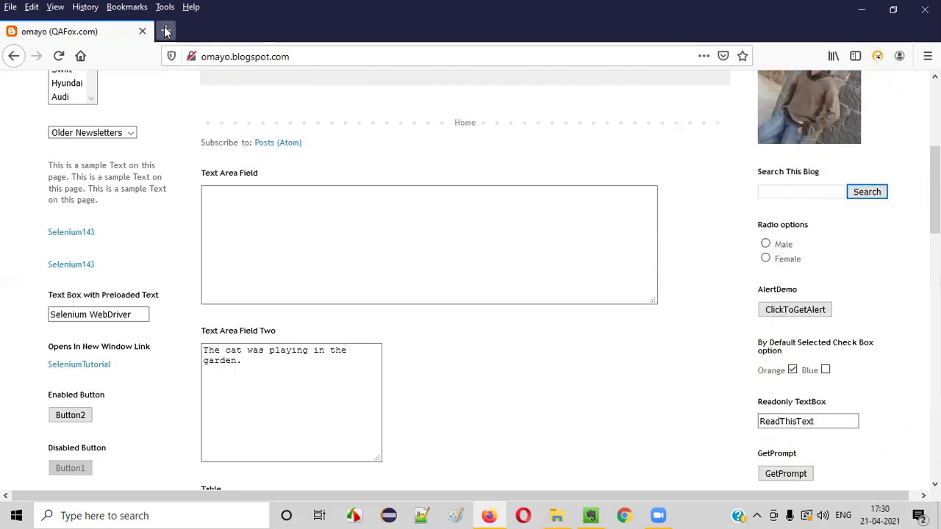
{"action": "key", "text": "ctrl+v"}
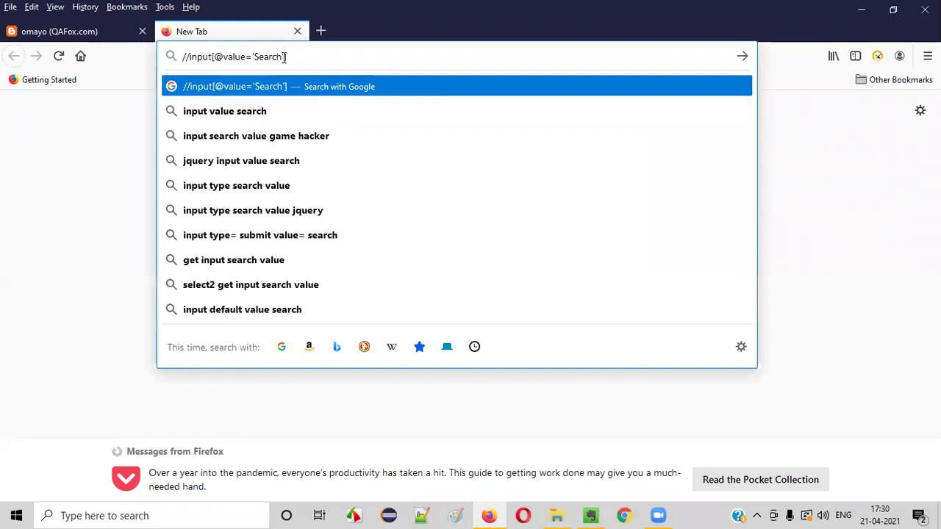
{"action": "left_click", "coordinate": [298, 32]}
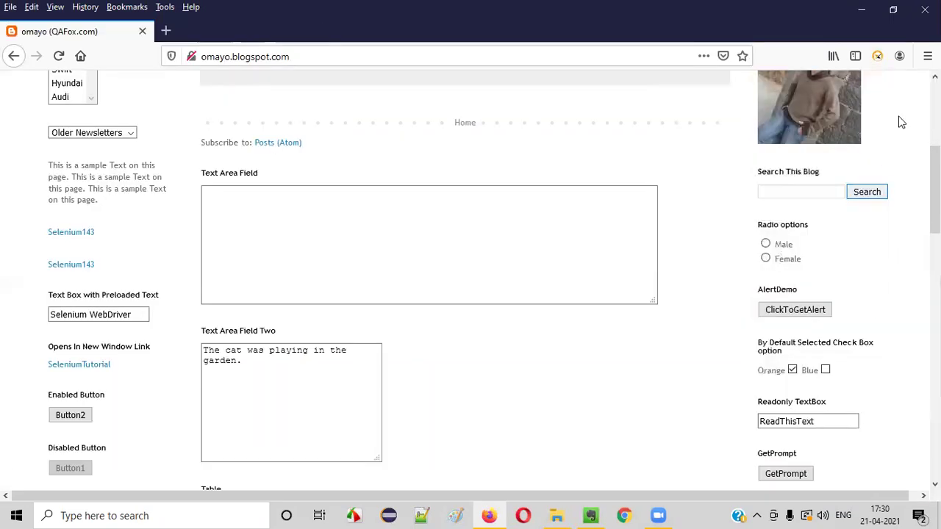
Step: Copy the Search button's Rel cssSelector with SelectorsHub and check it by pasting it into a temporary new tab's address bar
{"action": "right_click", "coordinate": [872, 193]}
{"action": "mouse_move", "coordinate": [836, 397]}
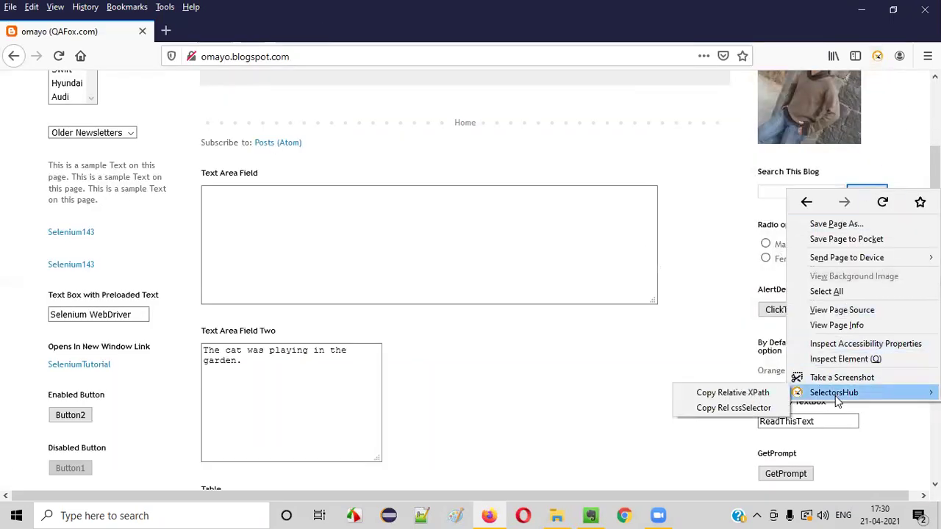
{"action": "left_click", "coordinate": [725, 409]}
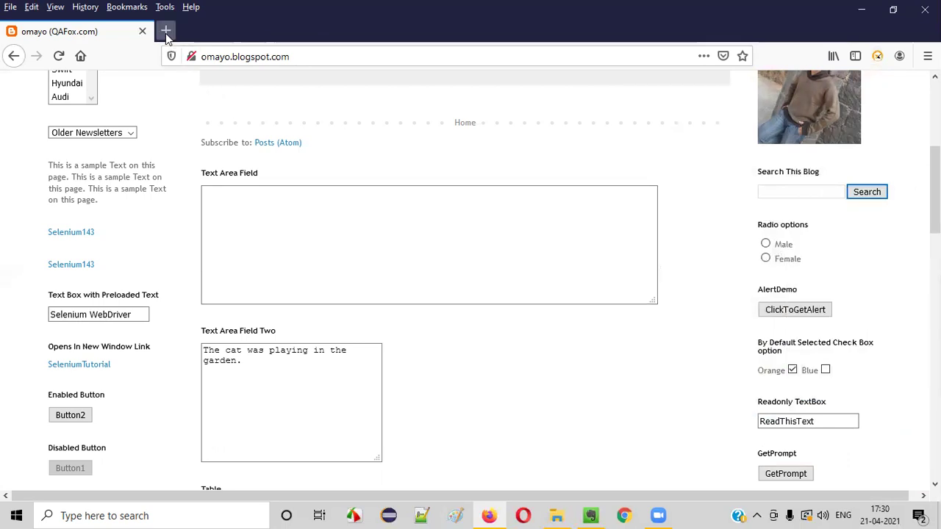
{"action": "left_click", "coordinate": [166, 30]}
{"action": "key", "text": "ctrl+v"}
{"action": "left_click", "coordinate": [237, 91]}
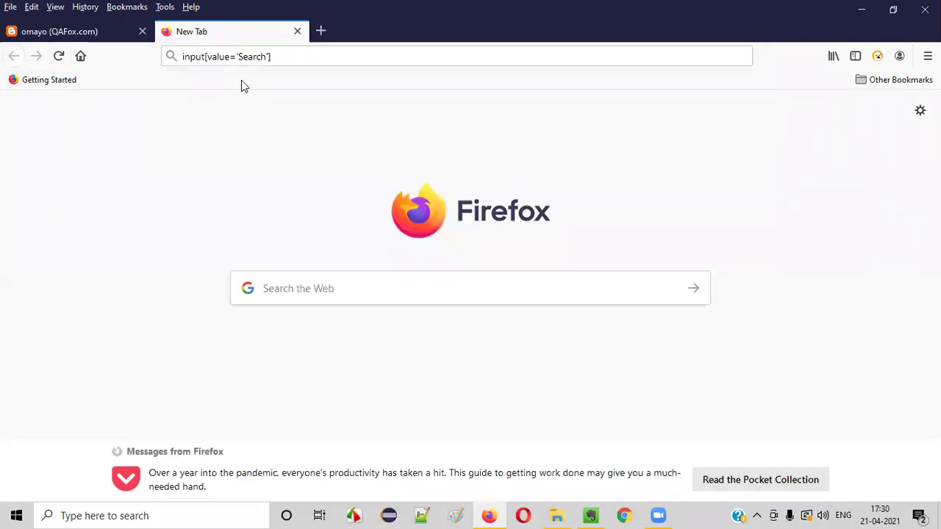
{"action": "left_click", "coordinate": [296, 31]}
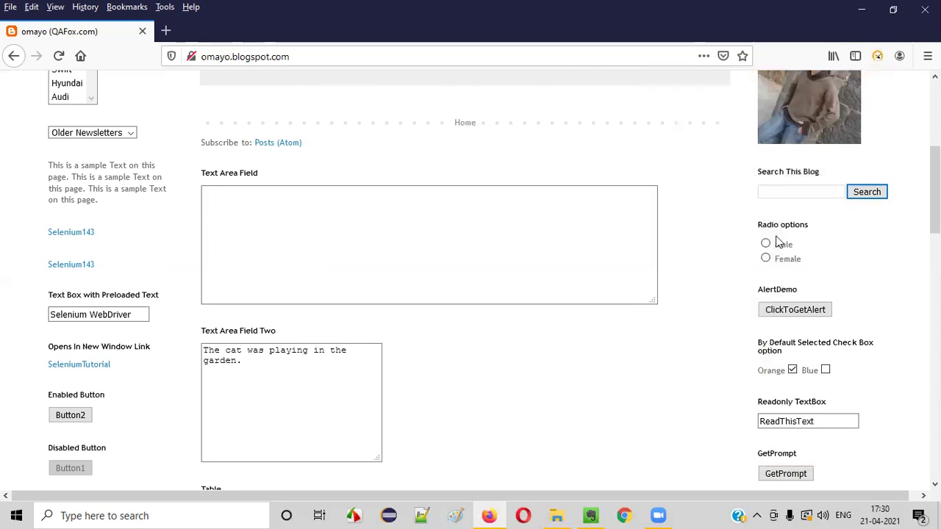
Step: Inspect the blog's Search button and display its SelectorsHub selectors in enlarged developer tools
{"action": "right_click", "coordinate": [869, 196]}
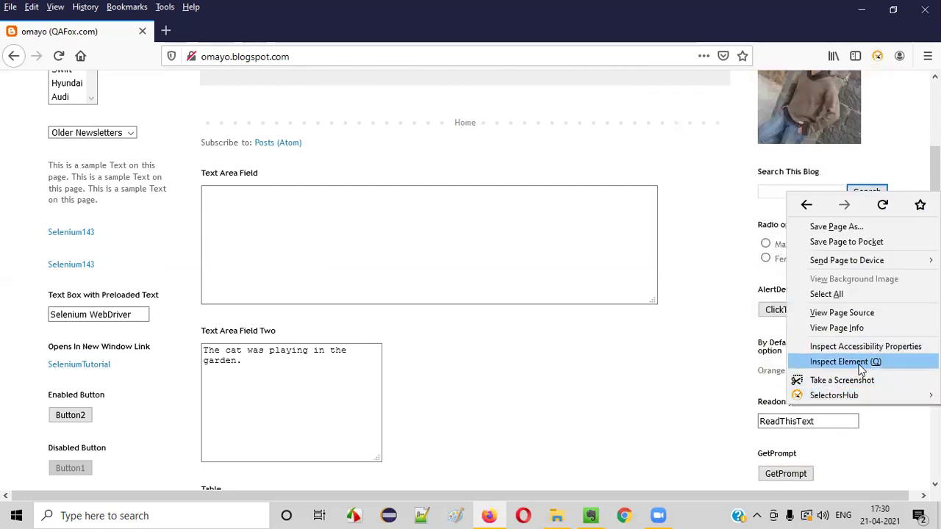
{"action": "left_click", "coordinate": [845, 361]}
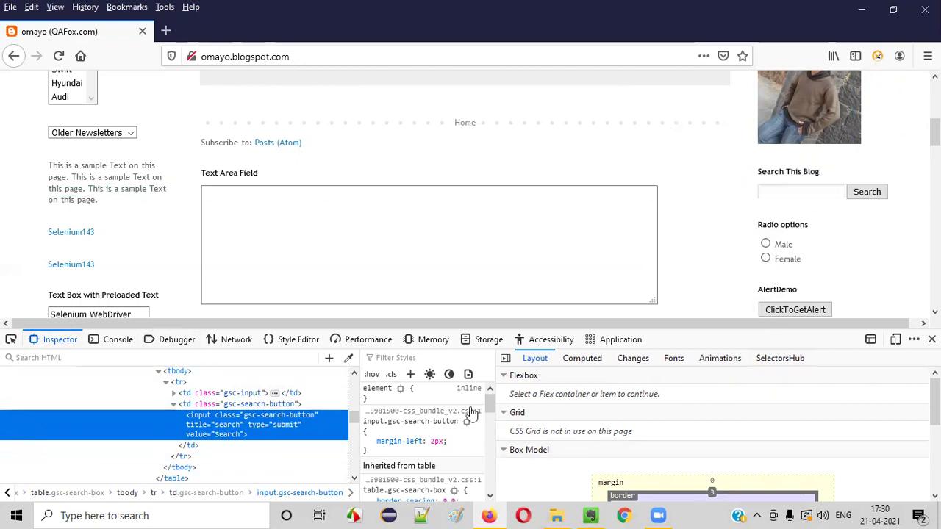
{"action": "left_click", "coordinate": [788, 359]}
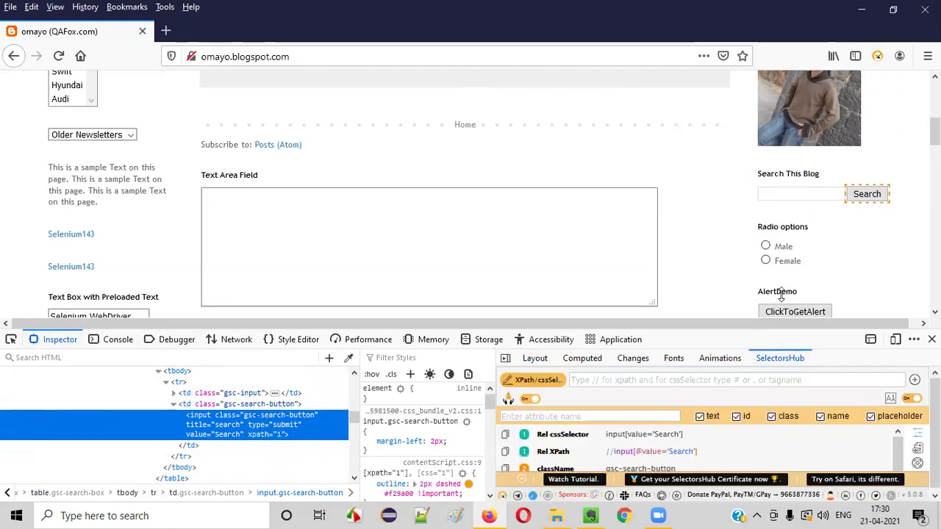
{"action": "left_click_drag", "start_coordinate": [771, 330], "coordinate": [771, 237]}
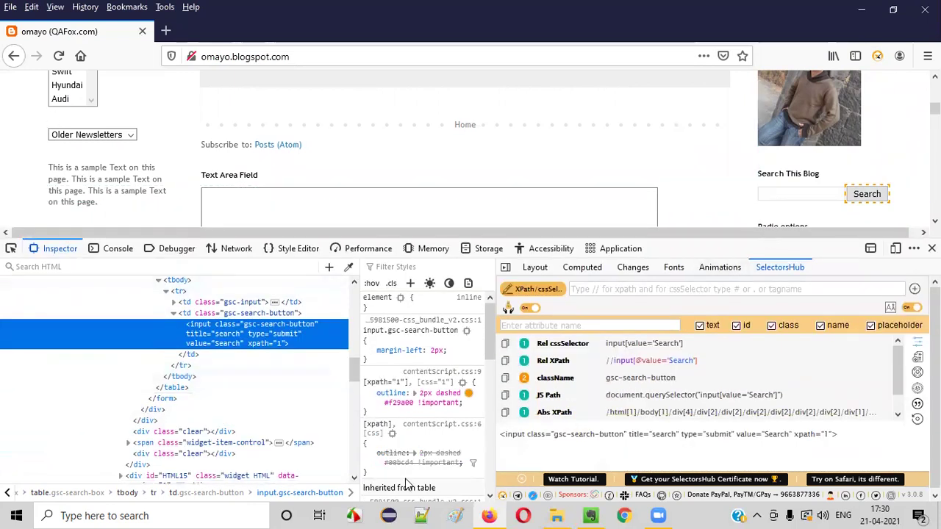
{"action": "left_click", "coordinate": [116, 251]}
{"action": "left_click", "coordinate": [60, 250]}
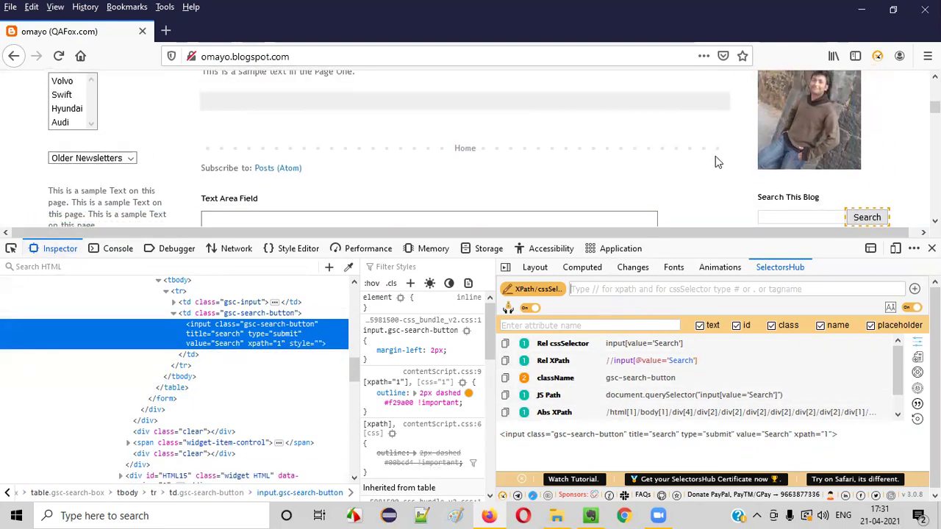
Step: Inspect the large empty text box under Text Area Field on the blog page
{"action": "scroll", "coordinate": [715, 156], "scroll_direction": "down", "scroll_amount": 2}
{"action": "scroll", "coordinate": [676, 142], "scroll_direction": "down", "scroll_amount": 2}
{"action": "scroll", "coordinate": [649, 149], "scroll_direction": "up", "scroll_amount": 2}
{"action": "scroll", "coordinate": [295, 150], "scroll_direction": "down", "scroll_amount": 2}
{"action": "scroll", "coordinate": [294, 150], "scroll_direction": "up", "scroll_amount": 2}
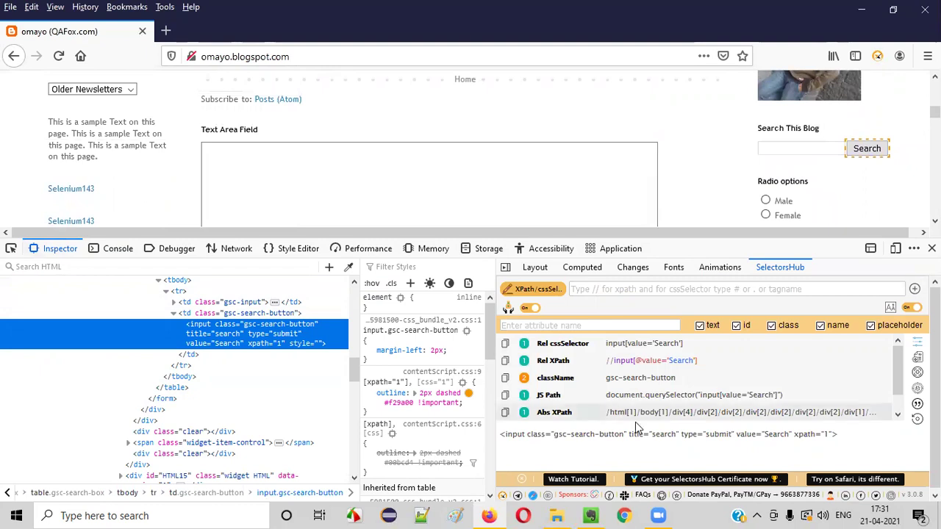
{"action": "scroll", "coordinate": [634, 154], "scroll_direction": "down", "scroll_amount": 2}
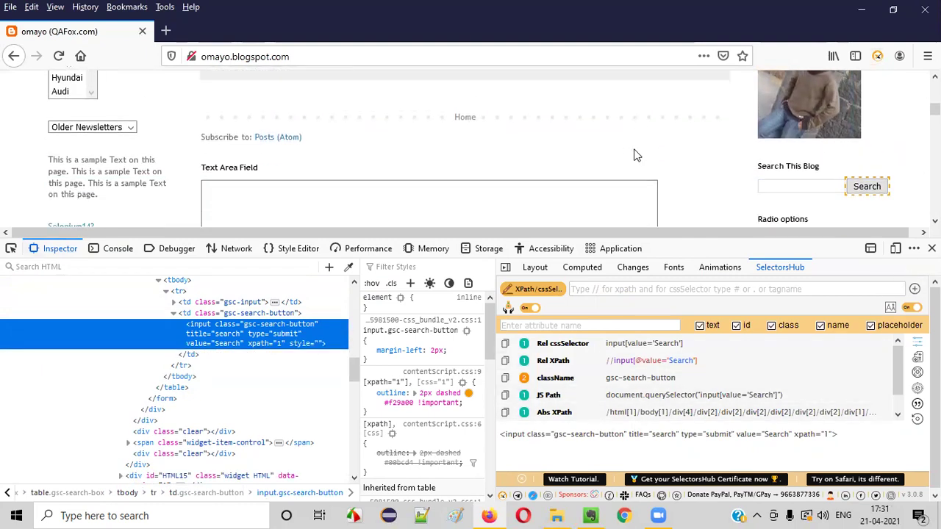
{"action": "right_click", "coordinate": [259, 170]}
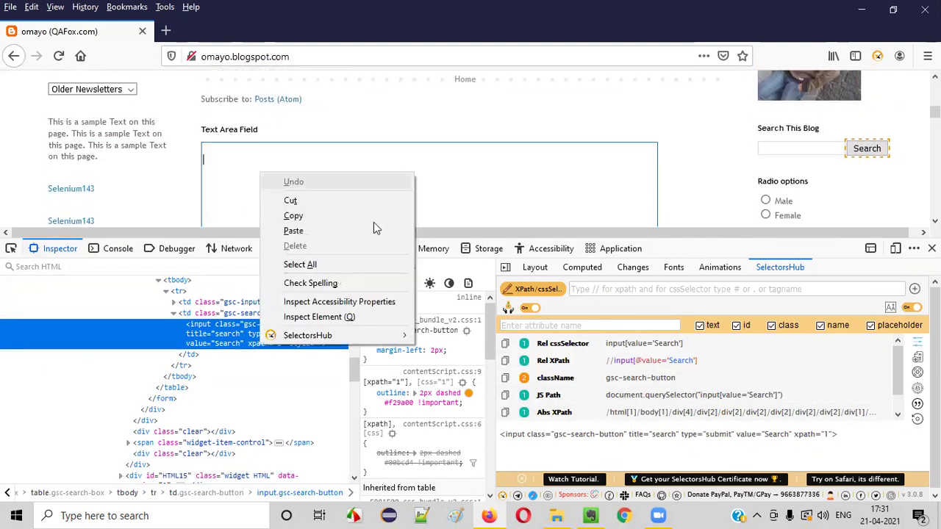
{"action": "left_click", "coordinate": [318, 321]}
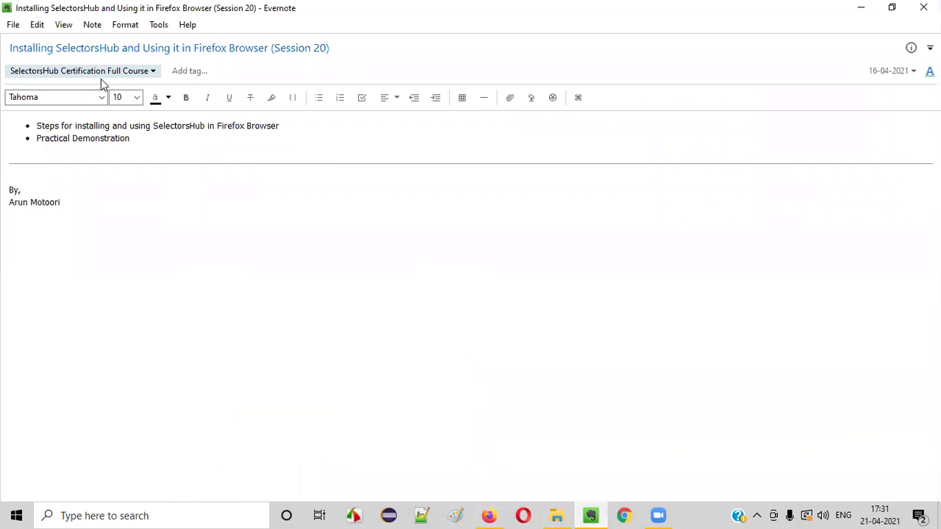
Step: Switch to the session note in Evernote and highlight the word SelectorsHub in its title
{"action": "left_click_drag", "start_coordinate": [56, 48], "coordinate": [118, 49]}
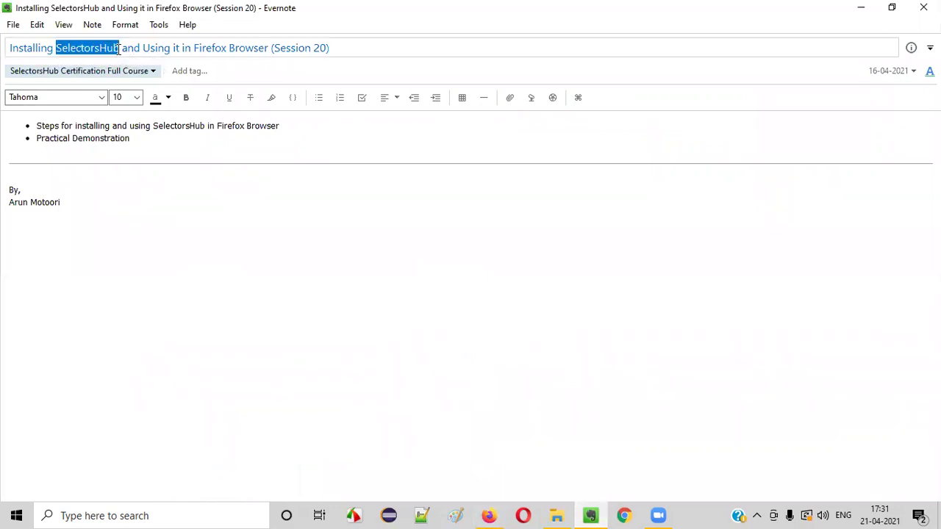